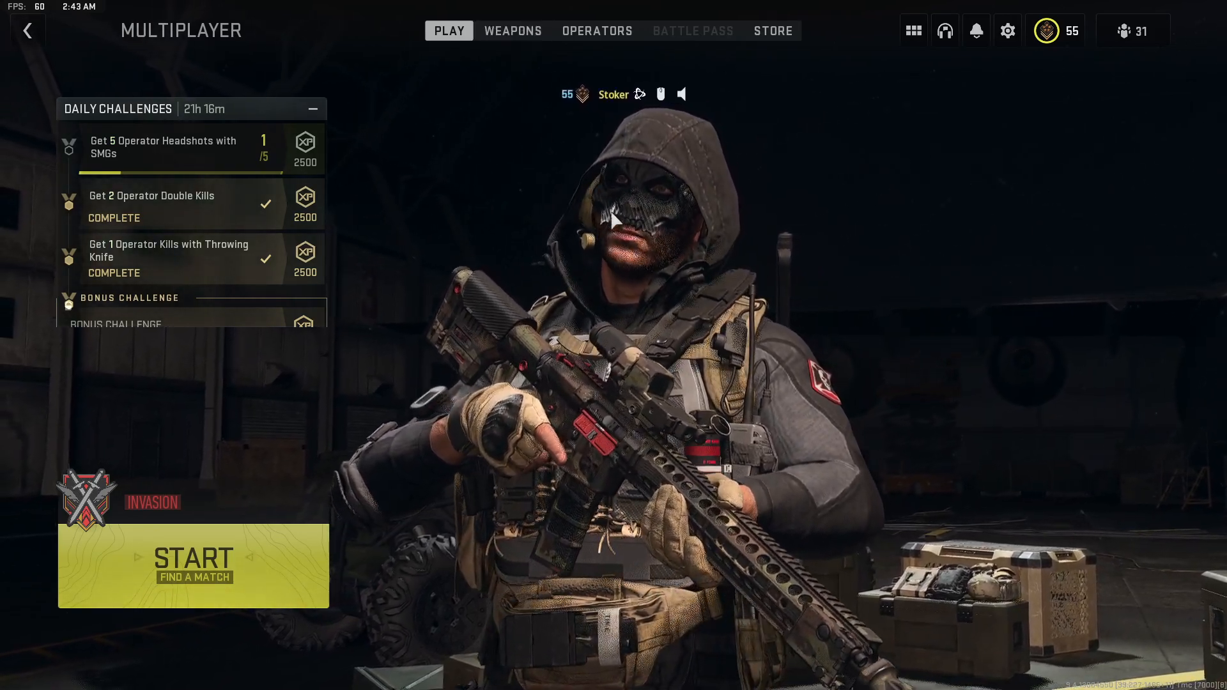
- From the Weapons loadout screen, reach the Settings menu and enter the Graphics settings
left_click(513, 30)
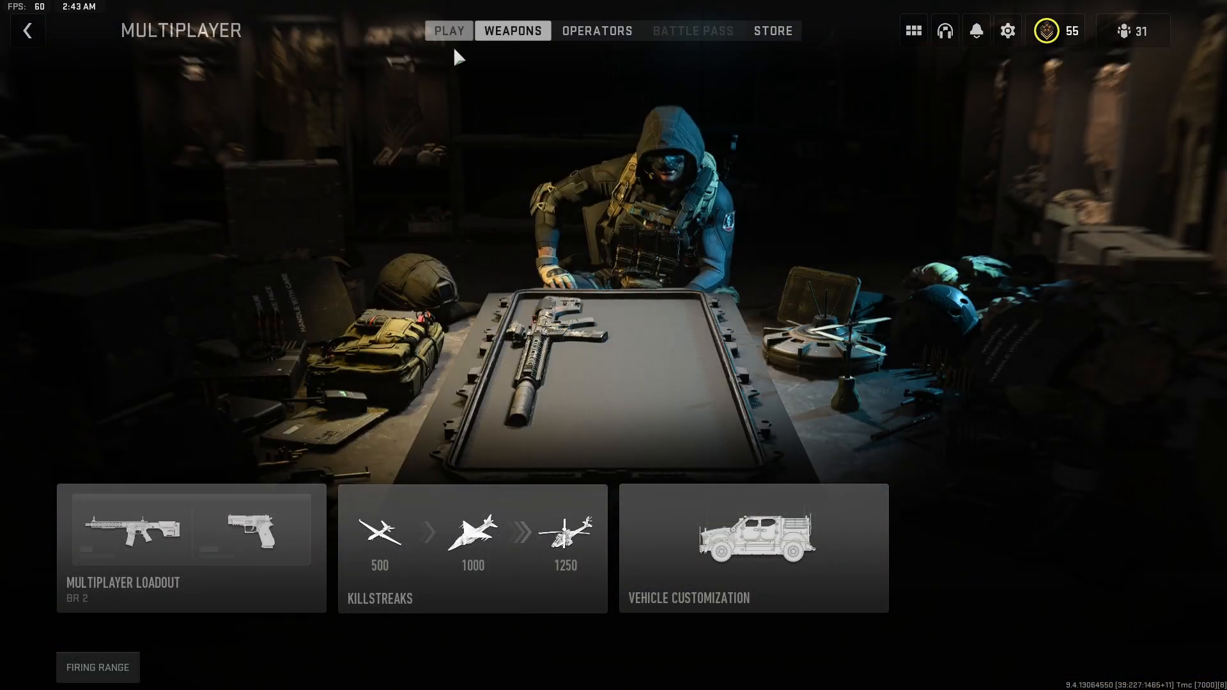
left_click(197, 551)
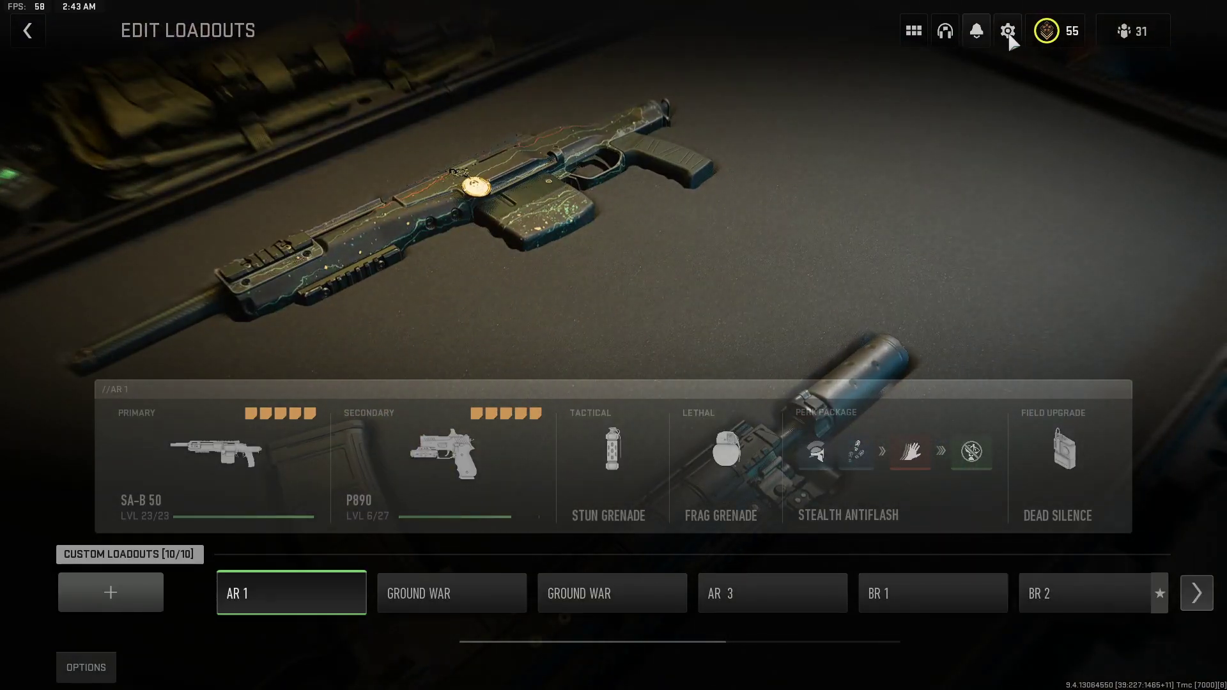
left_click(1008, 30)
left_click(901, 328)
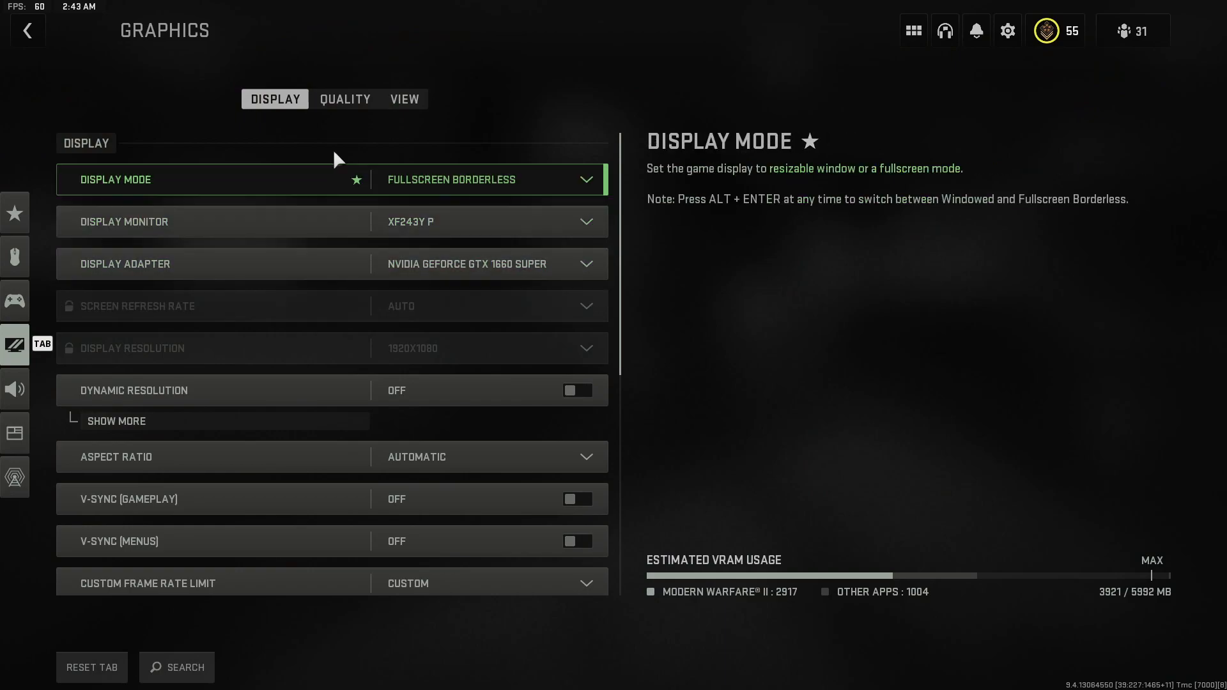
scroll(401, 322, "down", 3)
scroll(402, 322, "down", 3)
scroll(402, 323, "down", 2)
scroll(402, 322, "down", 3)
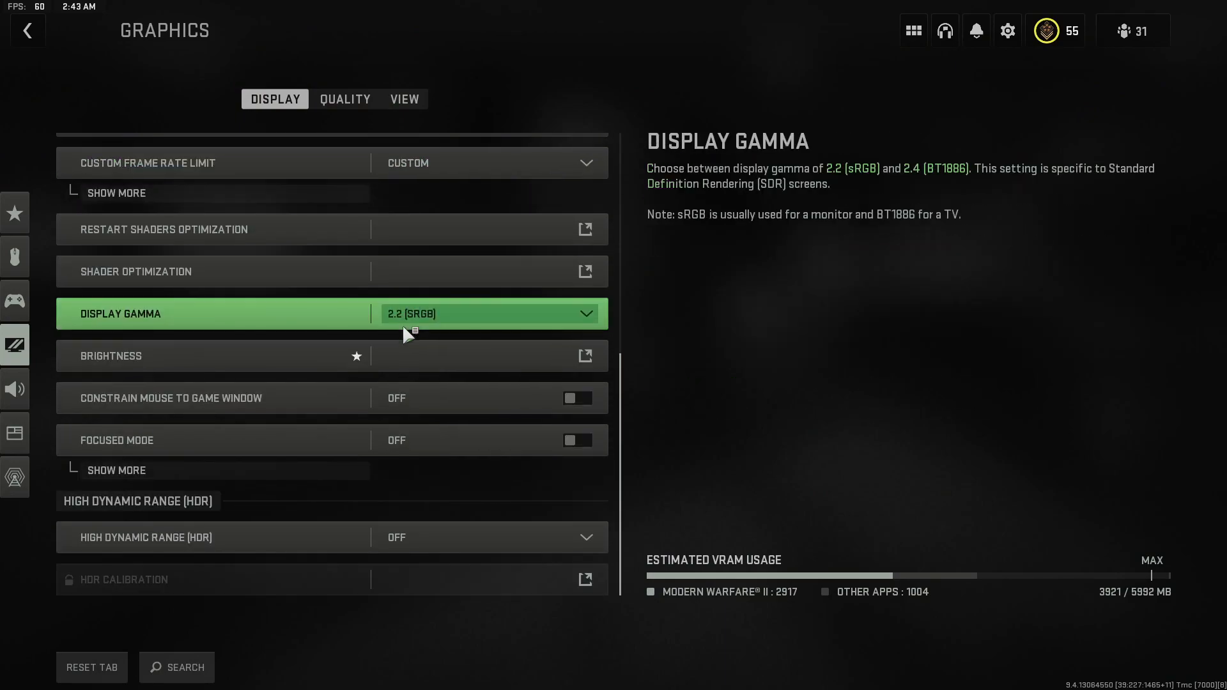
left_click(335, 105)
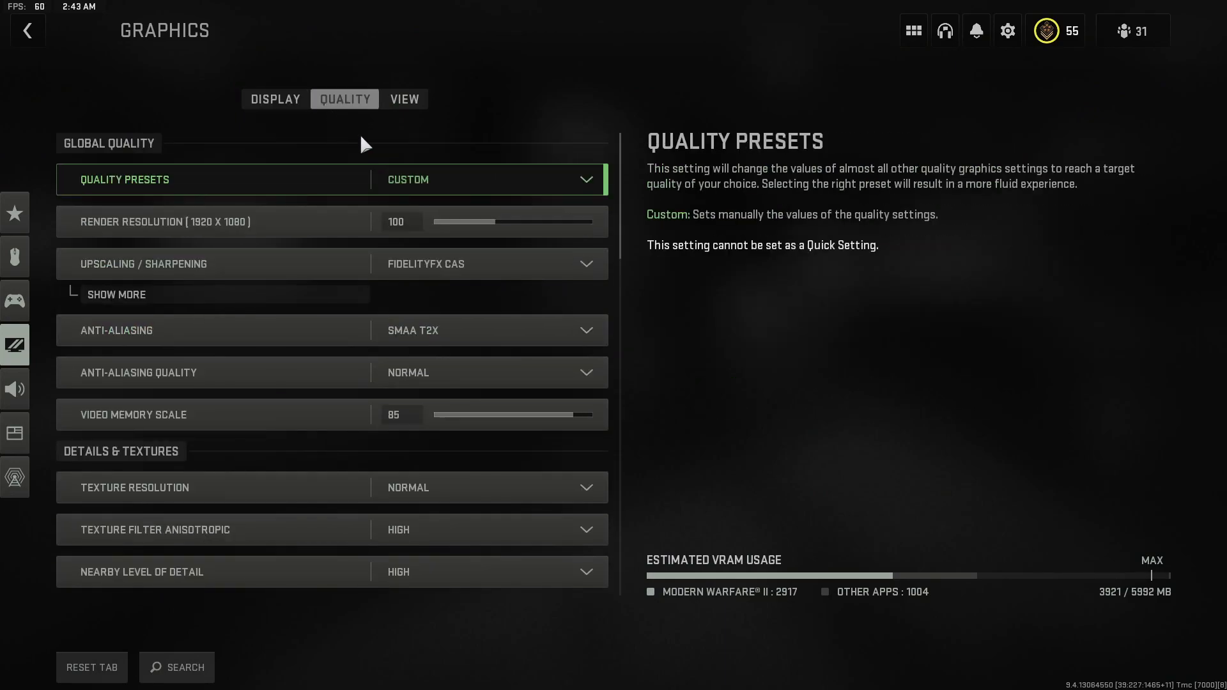
scroll(370, 327, "down", 3)
scroll(317, 355, "up", 3)
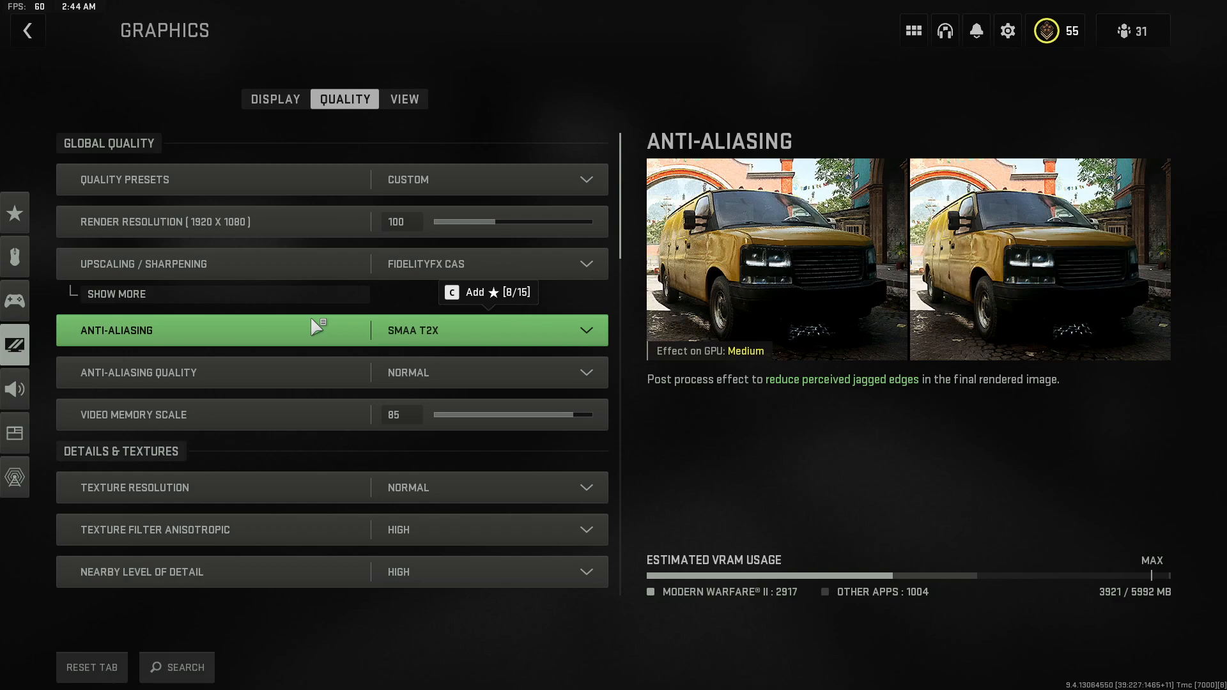
mouse_move(622, 204)
left_mouse_down()
mouse_move(614, 552)
mouse_move(633, 192)
left_mouse_up()
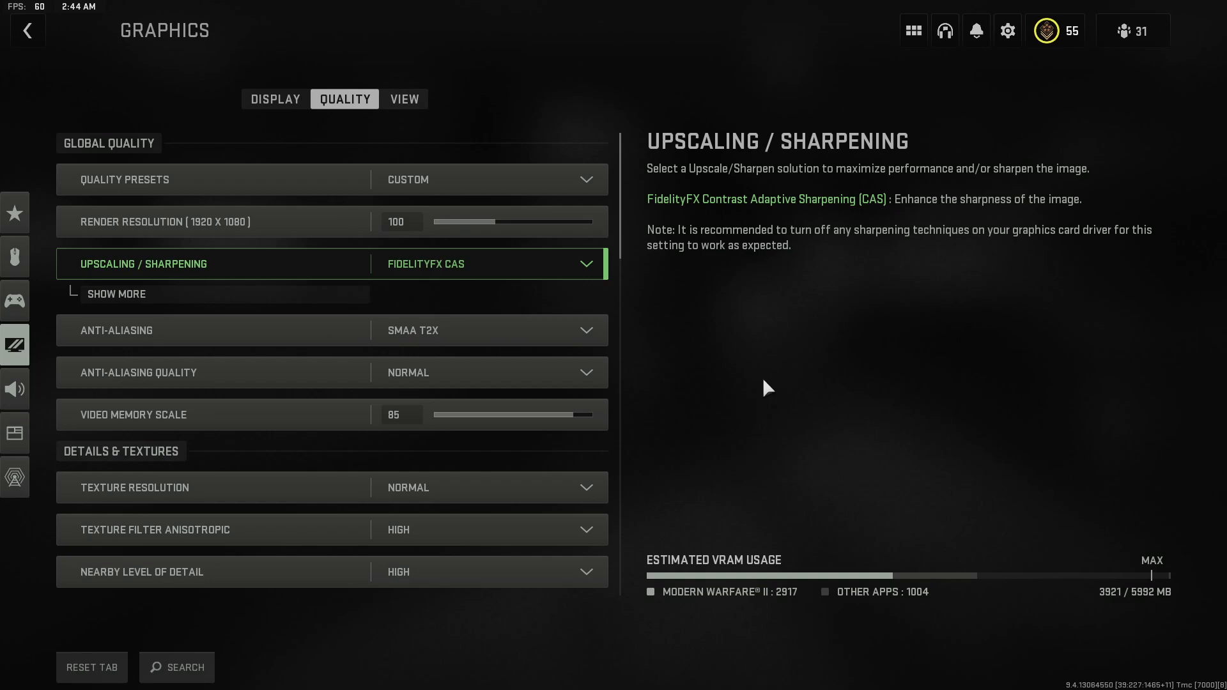
left_click(1047, 32)
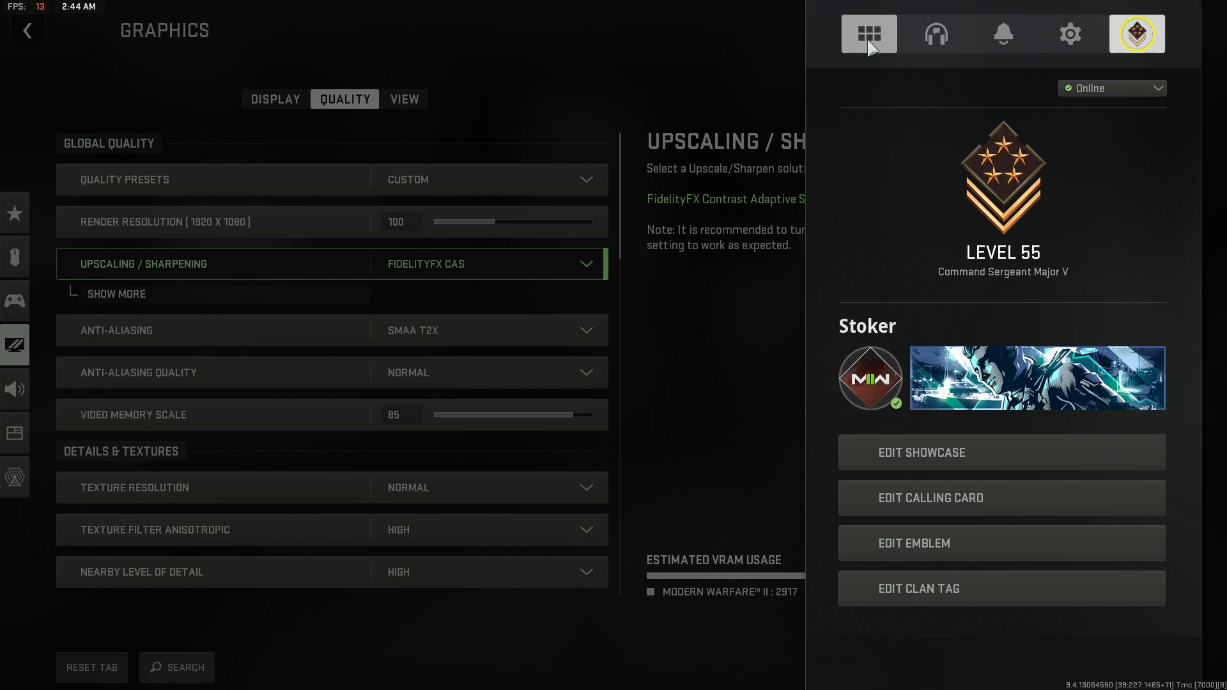
left_click(601, 50)
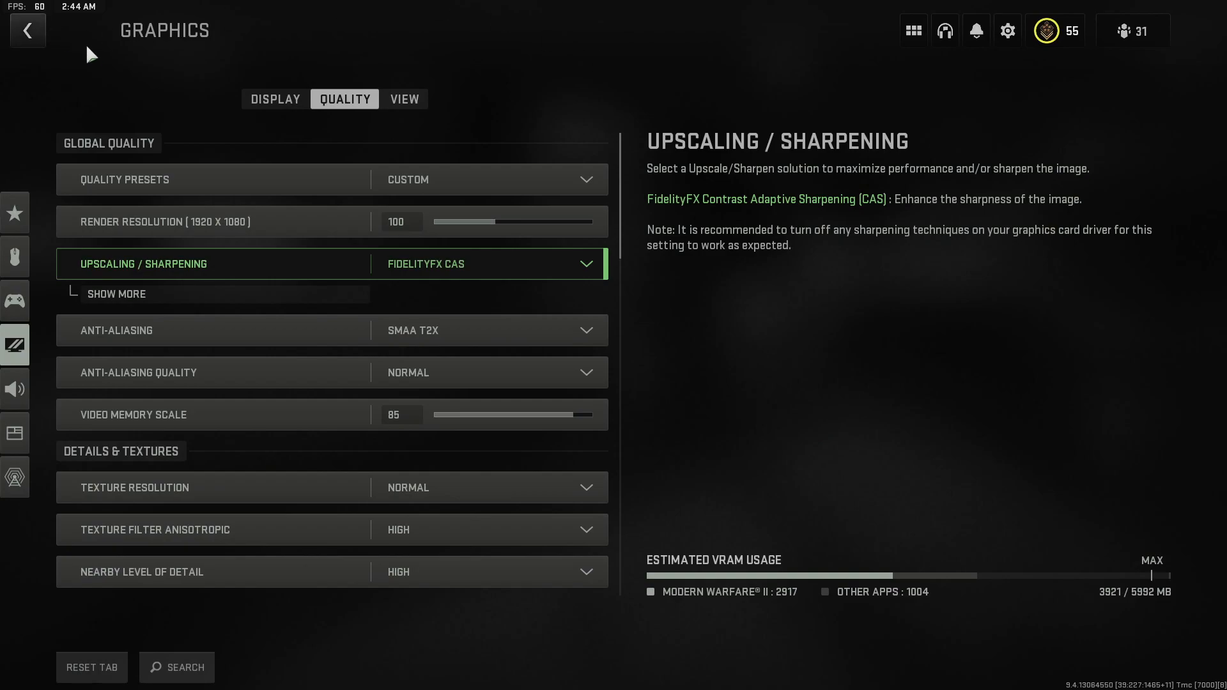
- Leave the Graphics settings and preview the Ground War and AR 1 loadouts
left_click(37, 26)
left_click(568, 231)
left_click(400, 592)
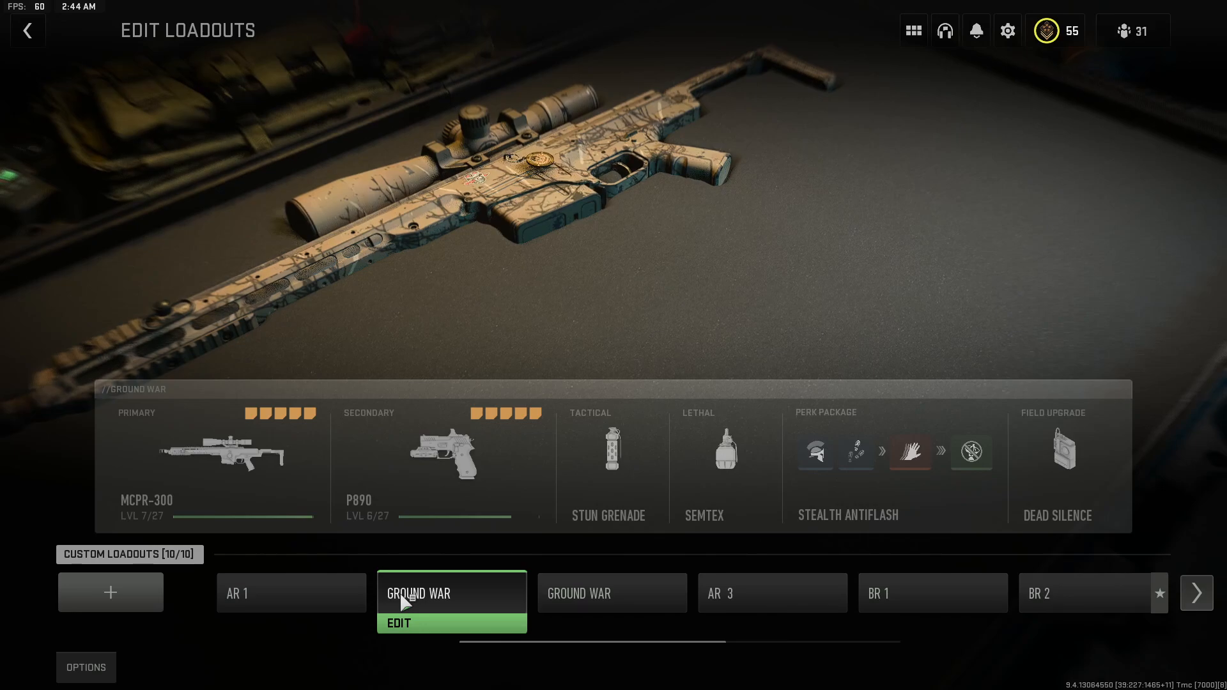
left_click(298, 596)
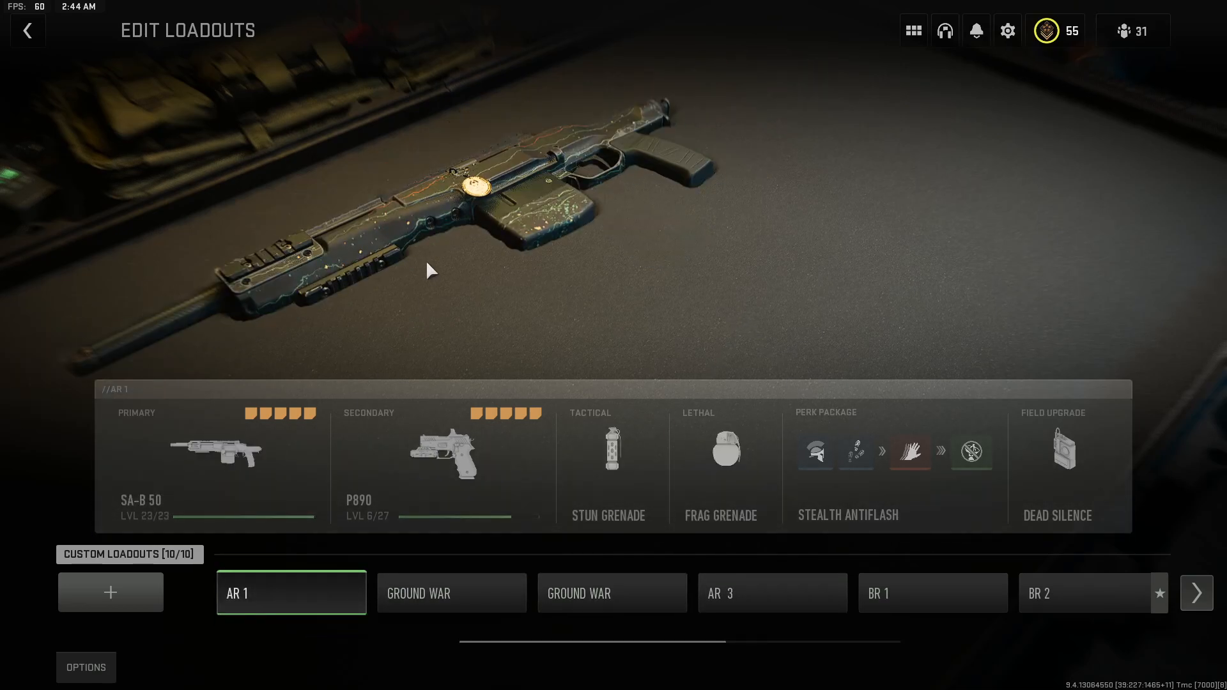
- Back out of the Weapons menu to the multiplayer lobby's Play tab
key("Escape")
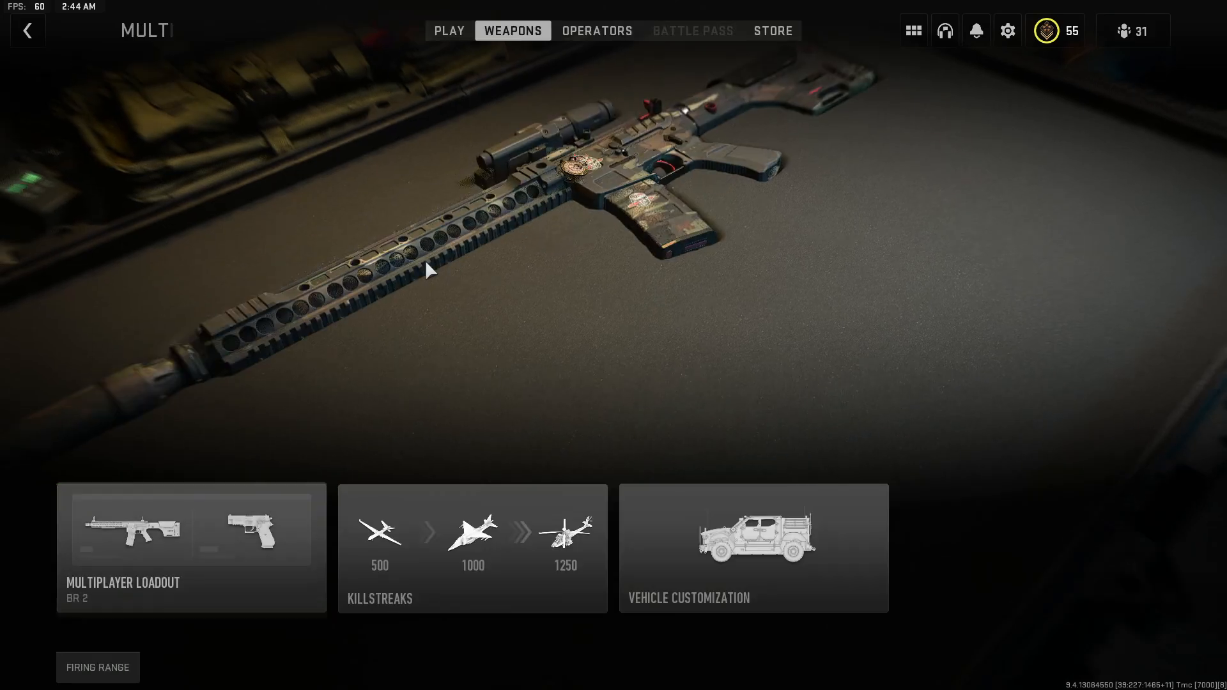
key("Escape")
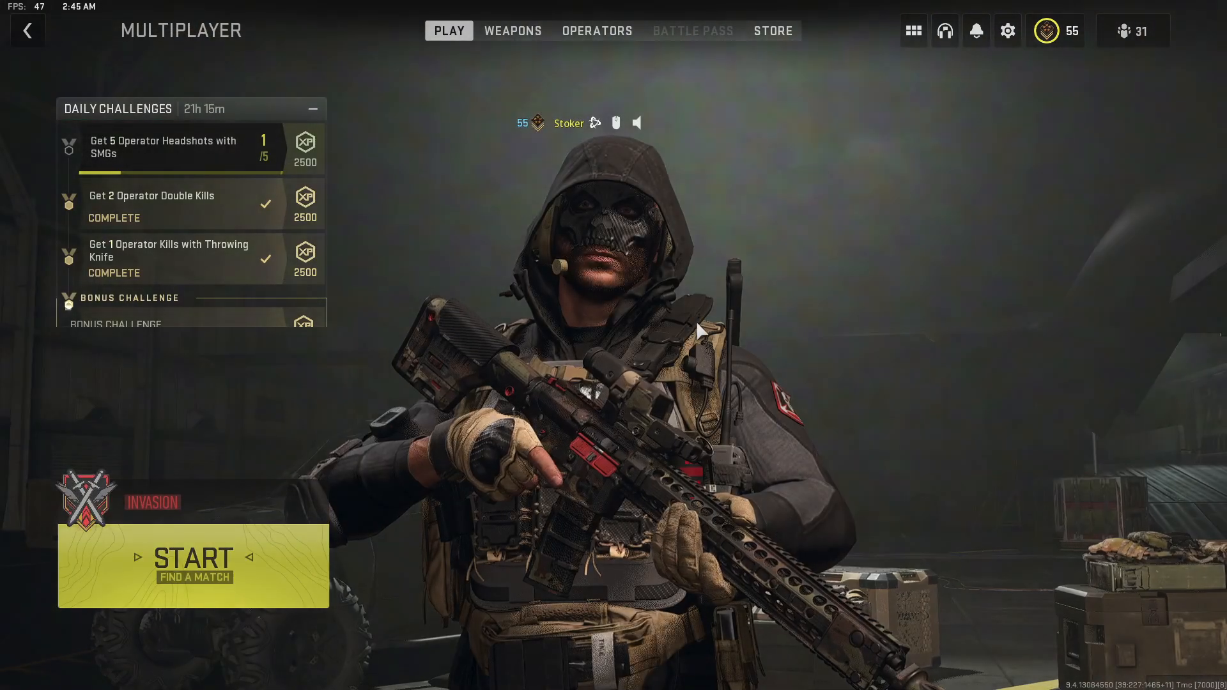